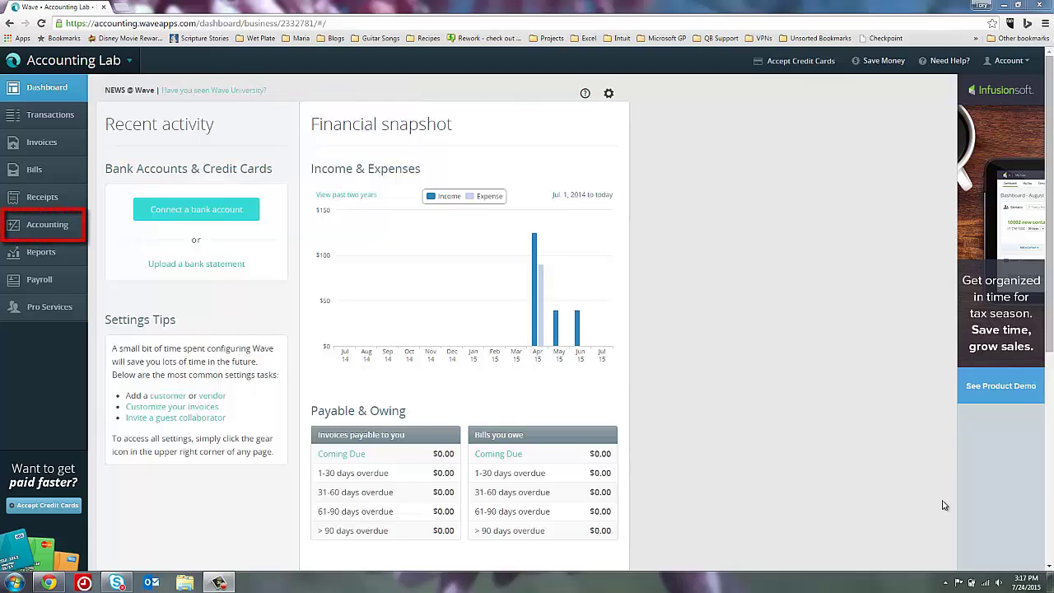
# Open the account balances form in the accounting section and enter "Beginning Balances" as its description.
pyautogui.click(33, 225)
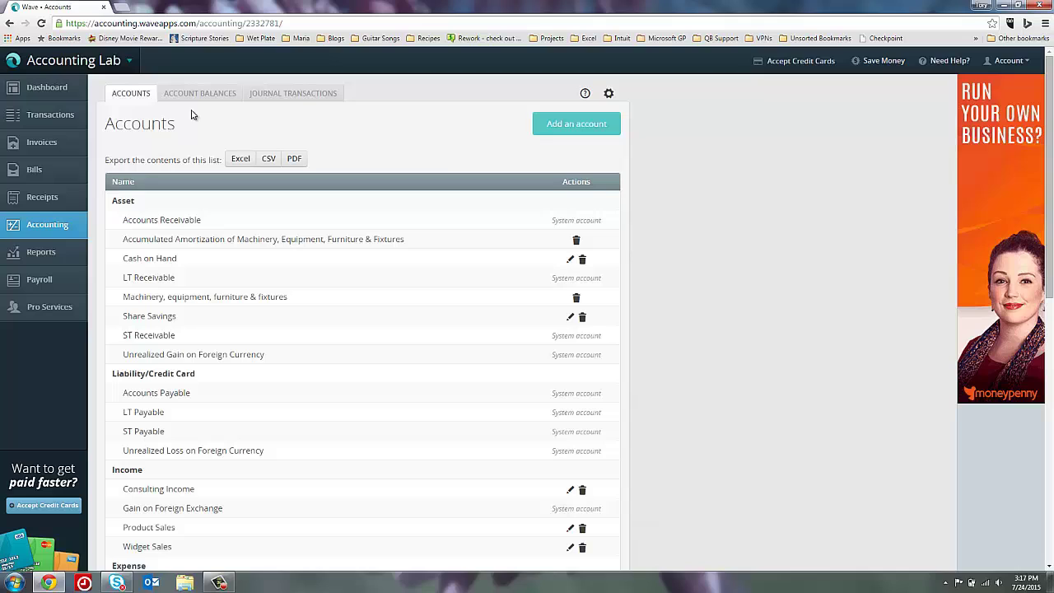
pyautogui.click(215, 94)
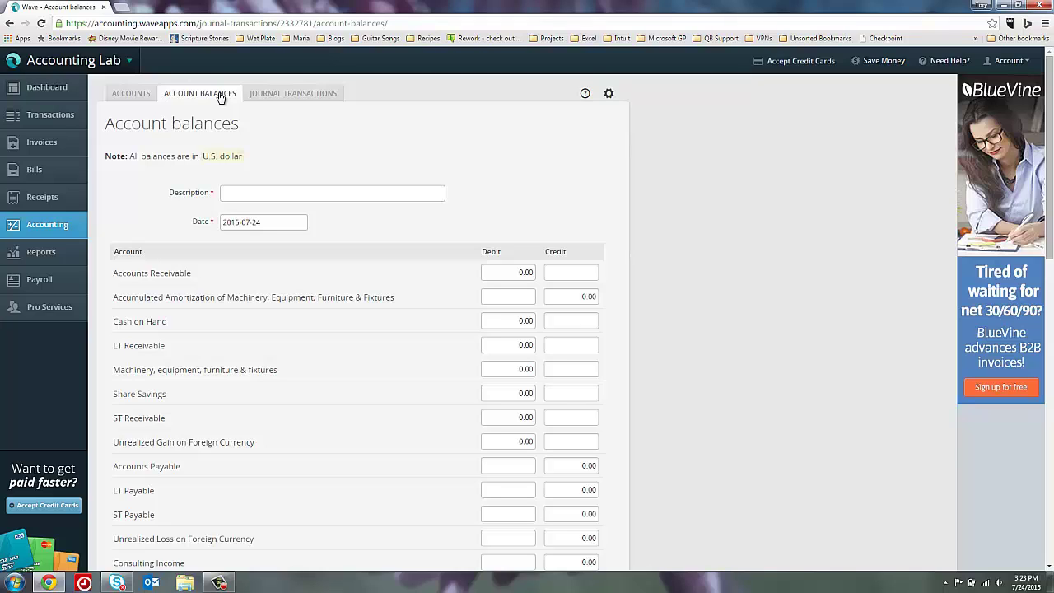
pyautogui.click(245, 188)
pyautogui.write('Beginning')
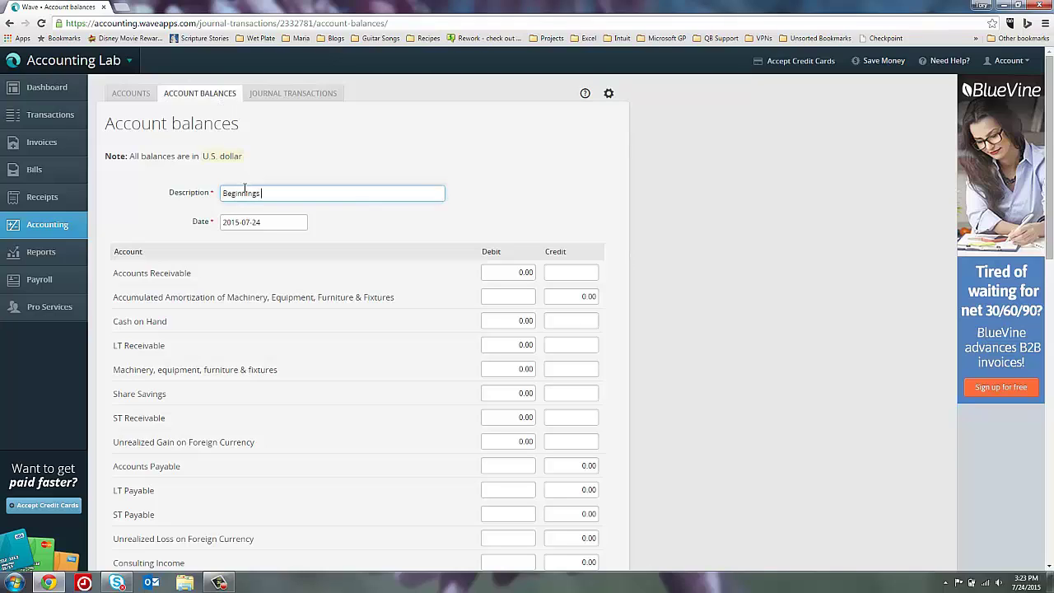
pyautogui.write(' Balances')
# Set the date of the beginning balances entry to 2015-06-30.
pyautogui.click(264, 222)
pyautogui.press('BackSpace')
pyautogui.press('BackSpace')
pyautogui.press('BackSpace')
pyautogui.press('BackSpace')
pyautogui.write('6-30')
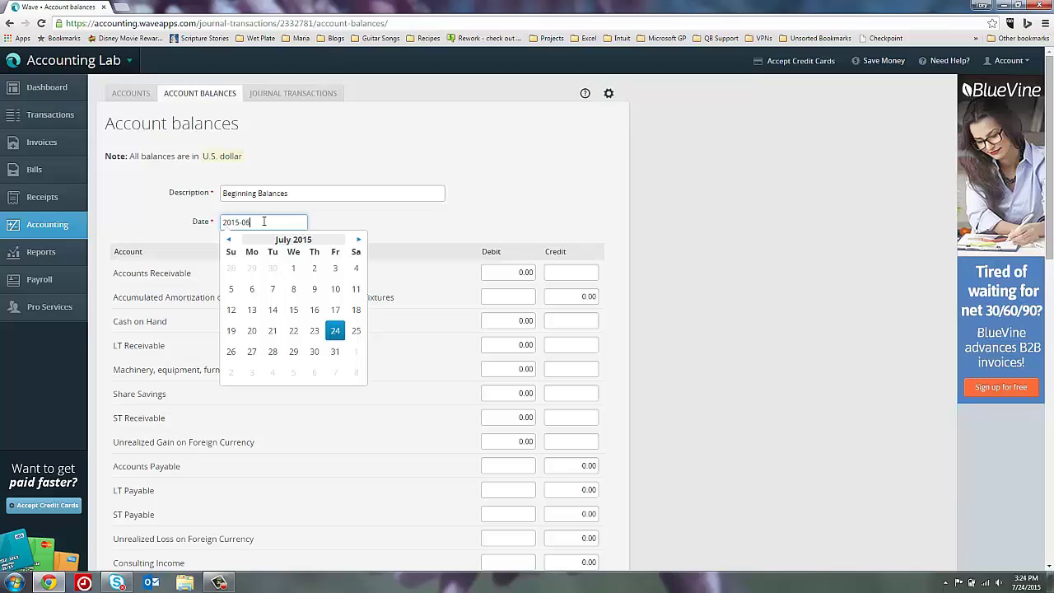
pyautogui.click(177, 238)
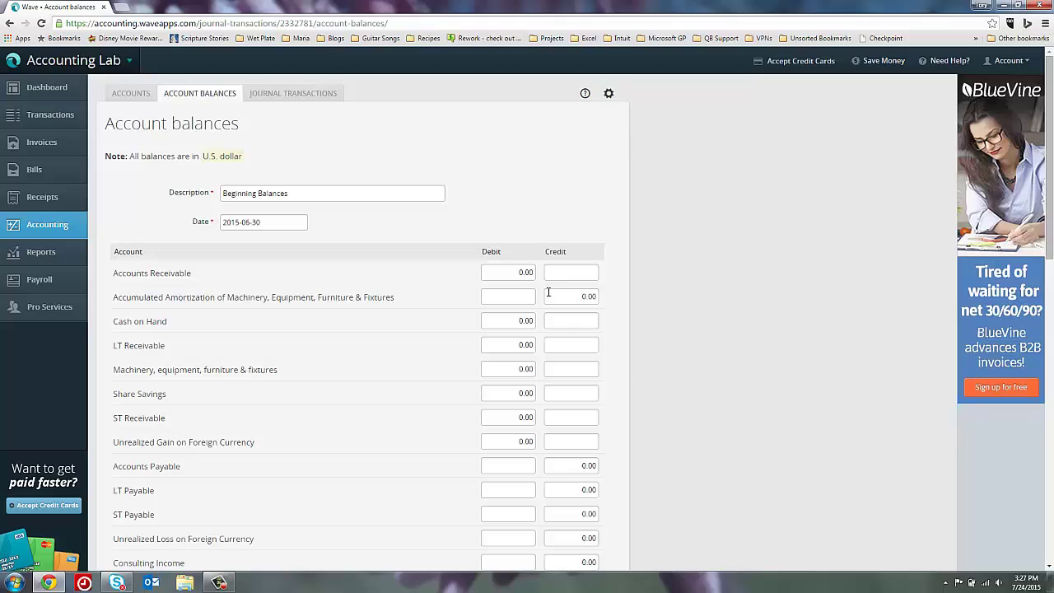
# Enter a 200.00 credit for accumulated amortization and a 2000 debit for machinery, equipment, furniture & fixtures.
pyautogui.write('200.00')
pyautogui.click(495, 362)
pyautogui.write('2000')
# Enter debit balances of 50.00 for Cash on Hand and 500.00 for Share Savings.
pyautogui.click(511, 322)
pyautogui.write('50.00')
pyautogui.click(505, 395)
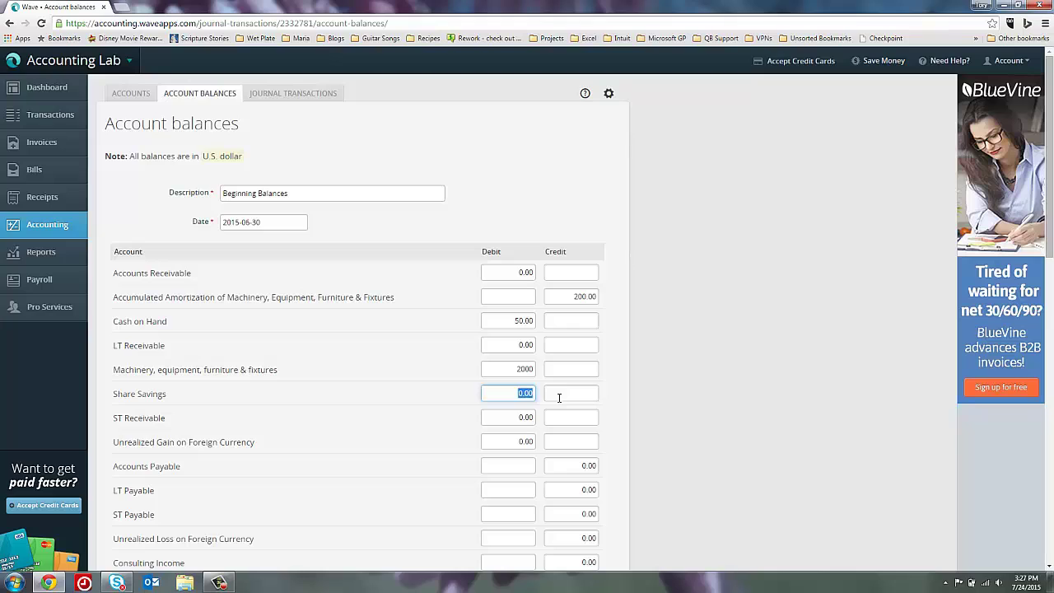
pyautogui.write('500.00')
pyautogui.click(507, 445)
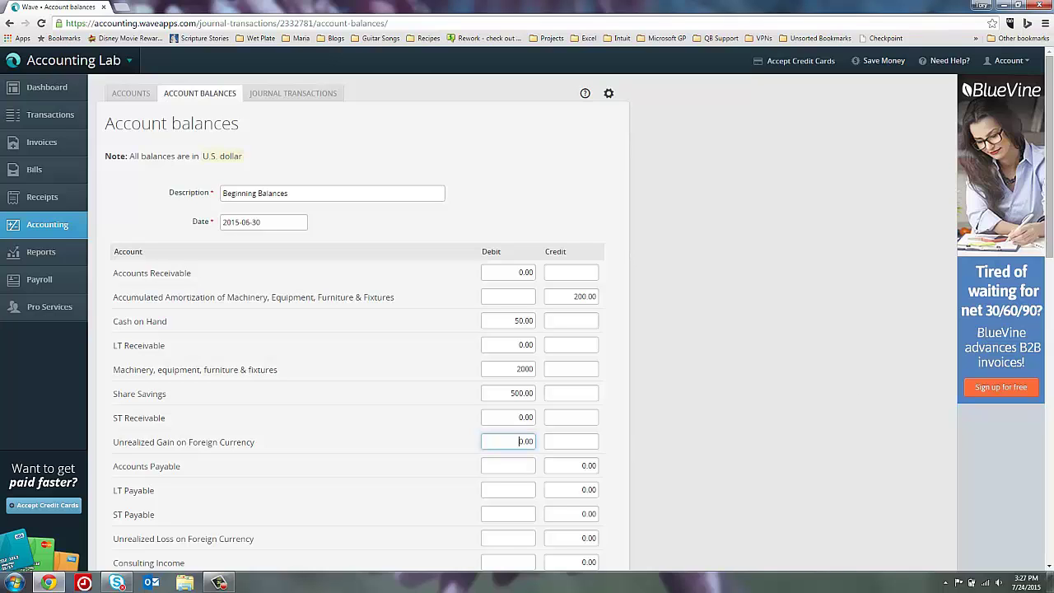
# Enter a 1000 credit balance for Consulting Income and a 100.00 debit balance for Product Sales.
pyautogui.moveTo(1051, 194); pyautogui.dragTo(1052, 497)
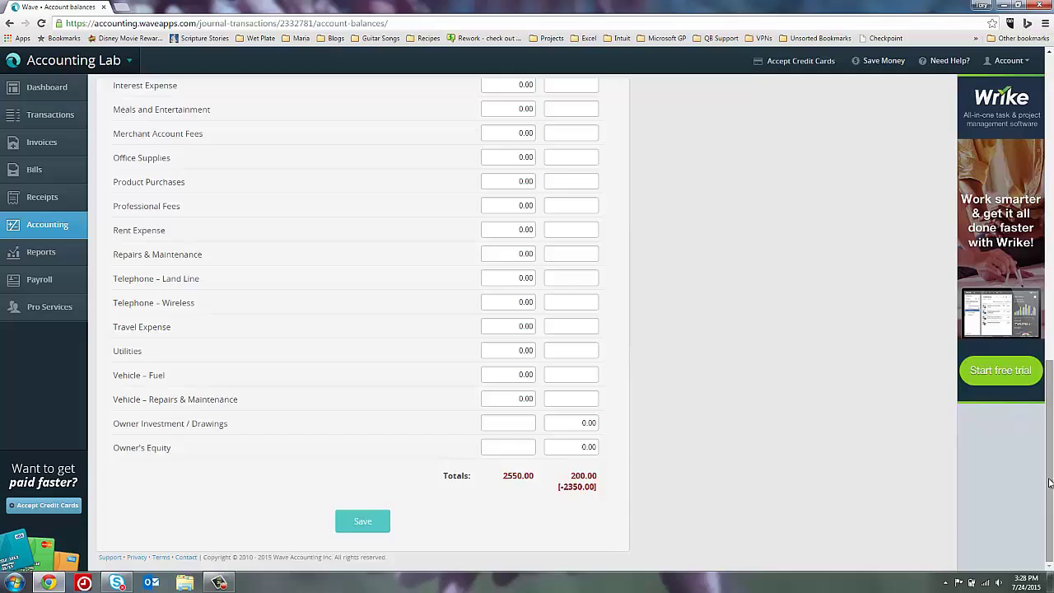
pyautogui.moveTo(1052, 494); pyautogui.dragTo(1052, 315)
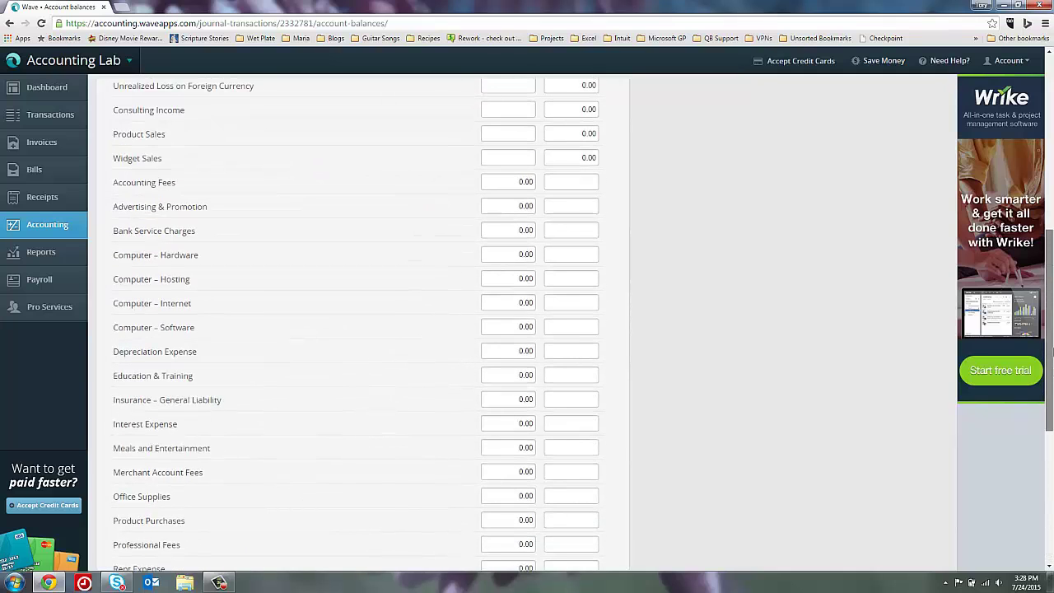
pyautogui.click(568, 108)
pyautogui.write('1000')
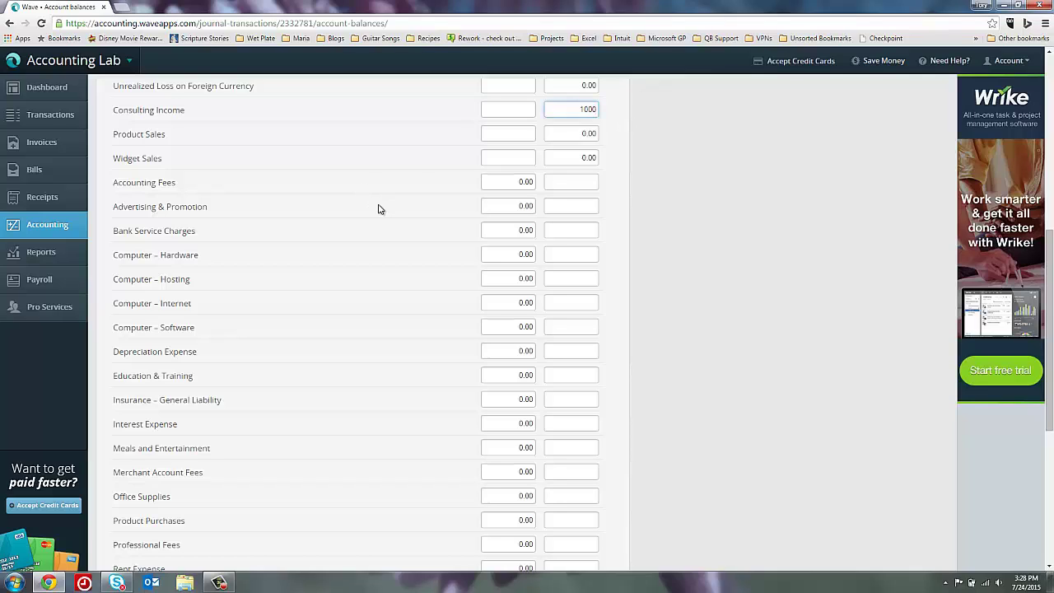
pyautogui.click(572, 133)
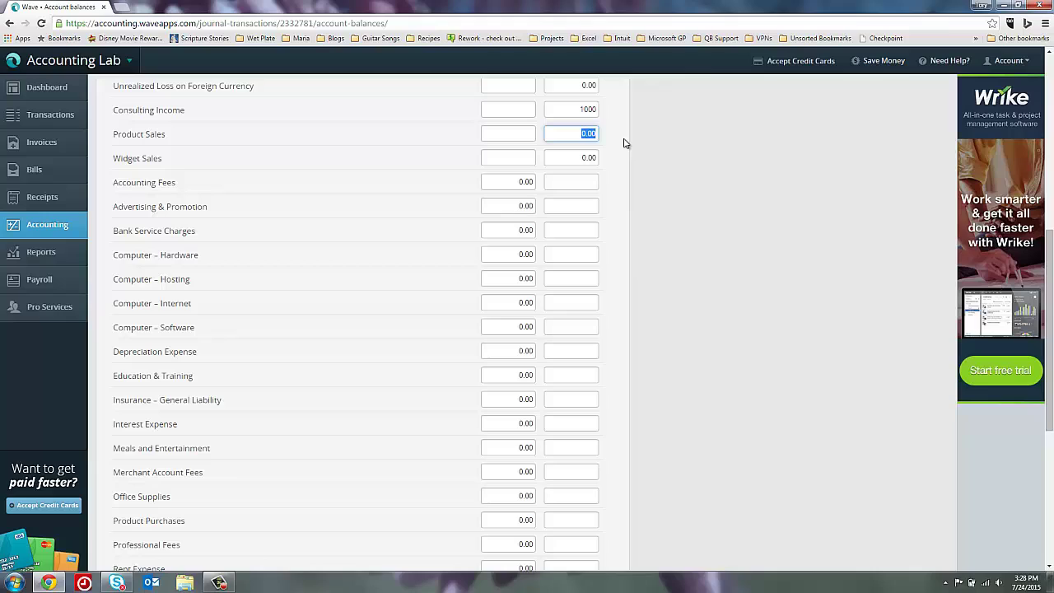
pyautogui.click(566, 137)
pyautogui.click(523, 132)
pyautogui.write('100')
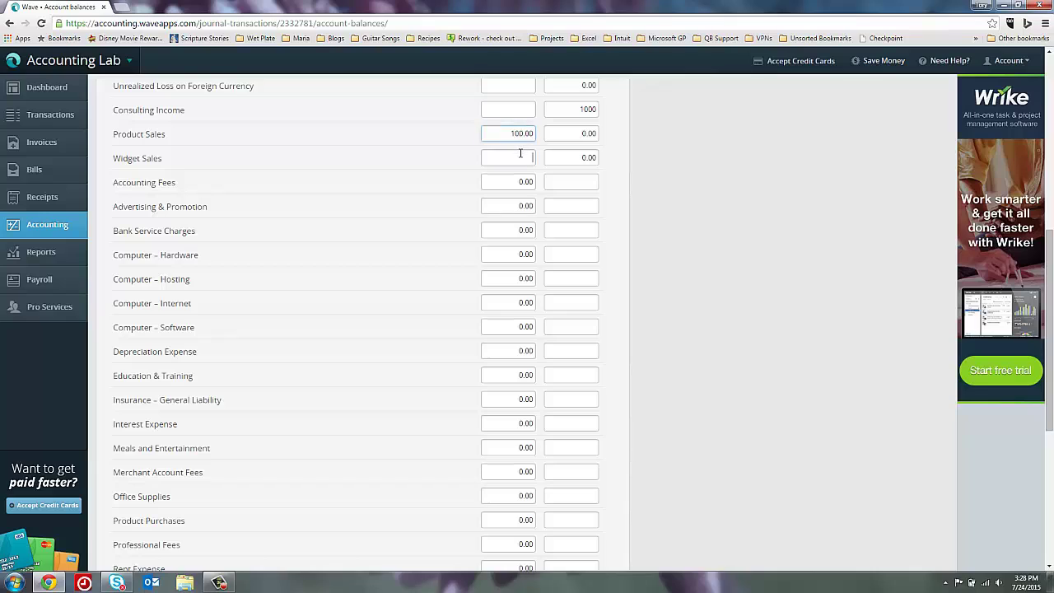
pyautogui.click(521, 153)
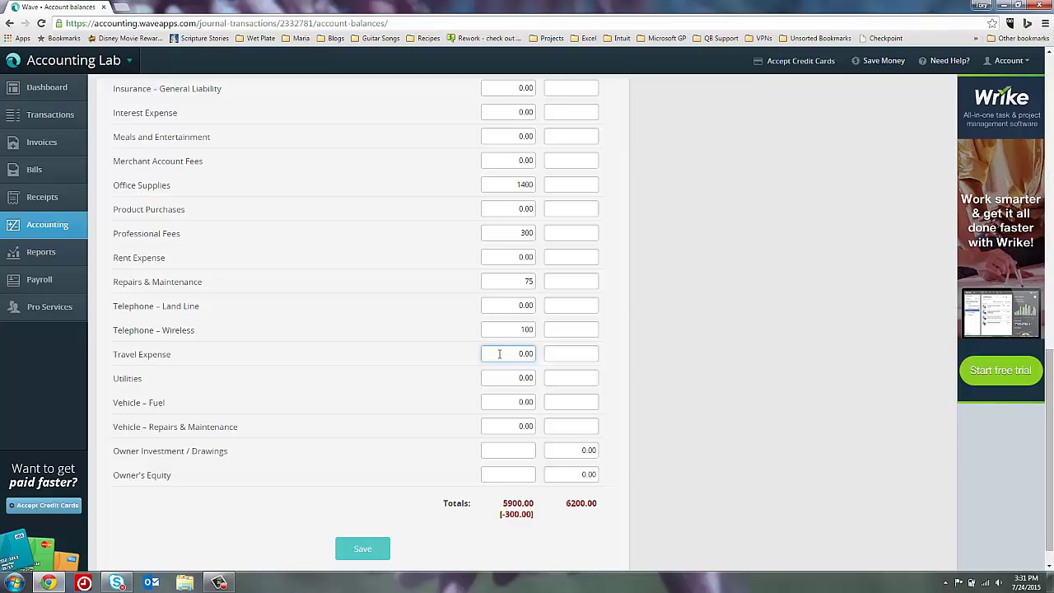
# Enter a 300.00 debit for Owner's Equity to balance the totals and save the account balances.
pyautogui.click(497, 474)
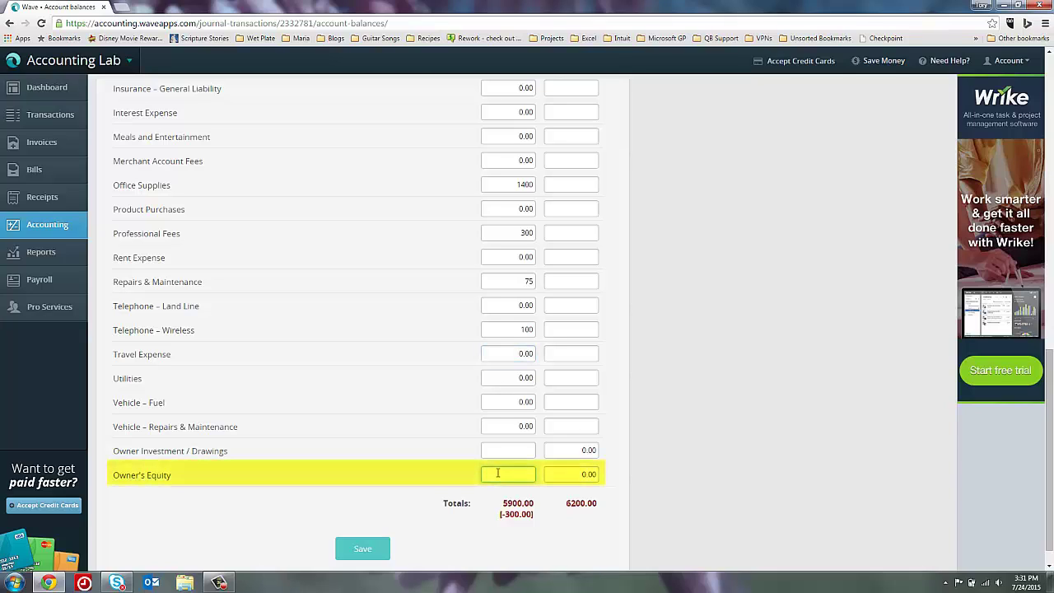
pyautogui.write('300.00')
pyautogui.click(557, 473)
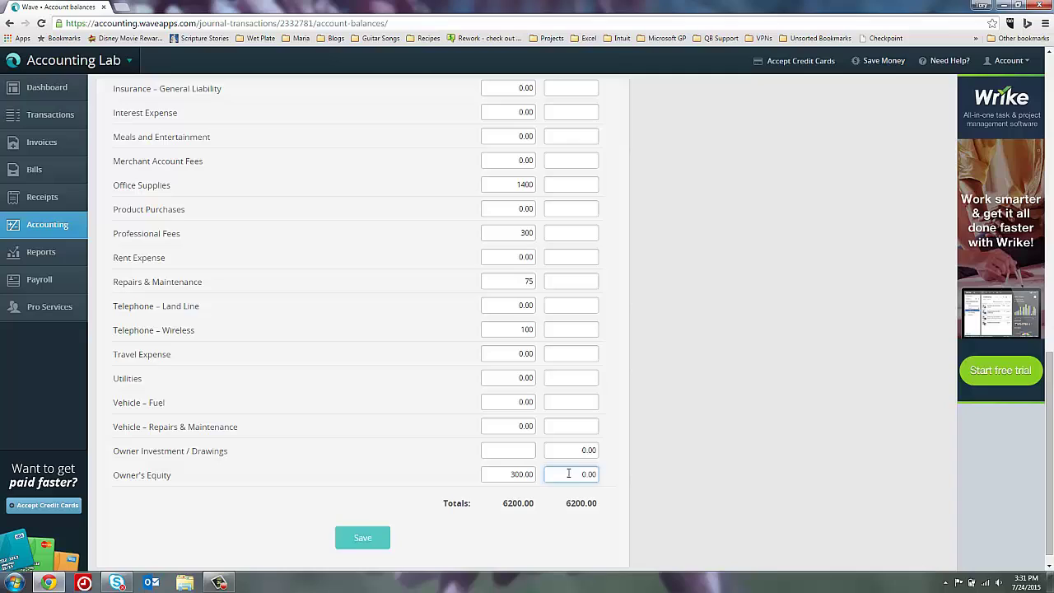
pyautogui.click(370, 539)
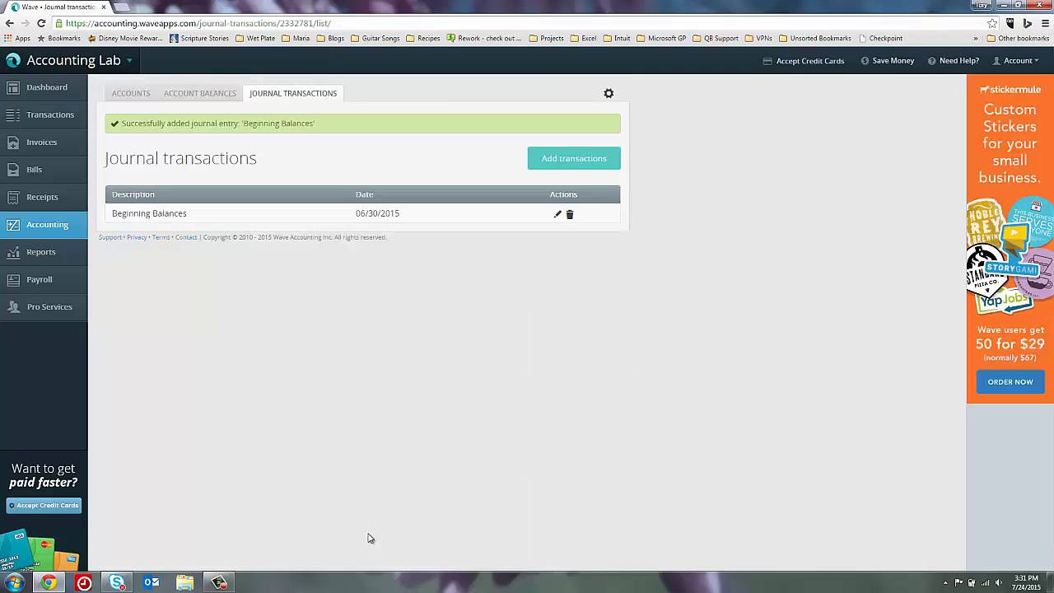